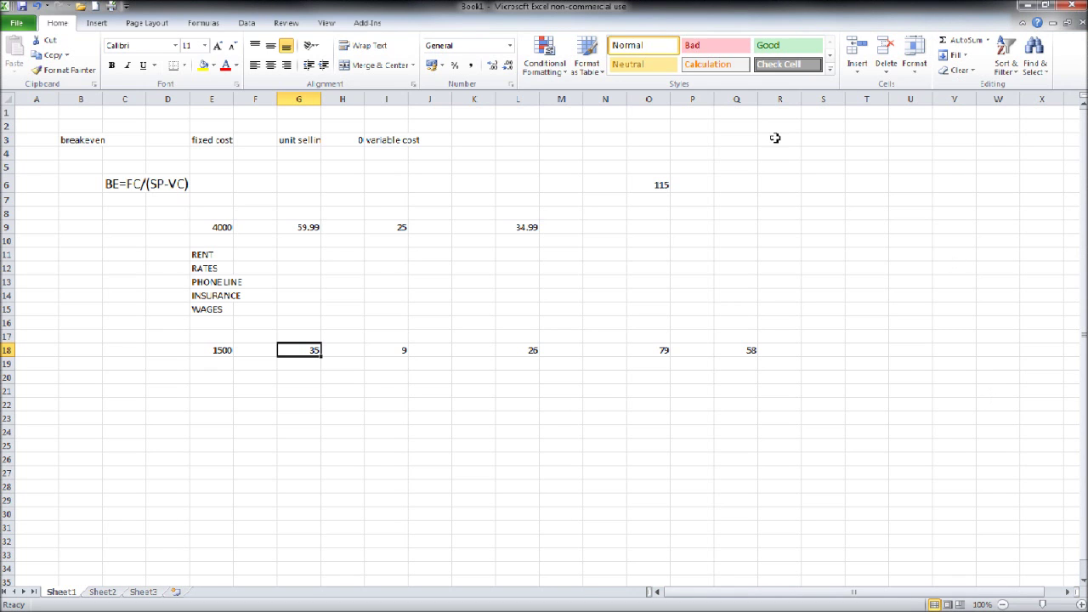
Select cell B23 in the empty rows below the old break-even figures.
click(179, 422)
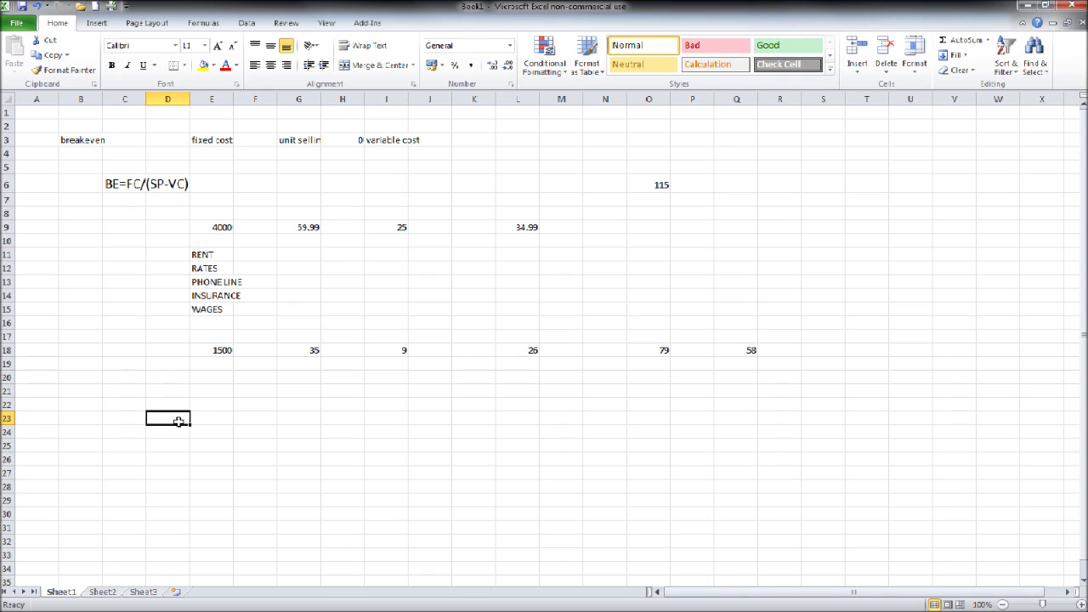
key(Left)
key(Left)
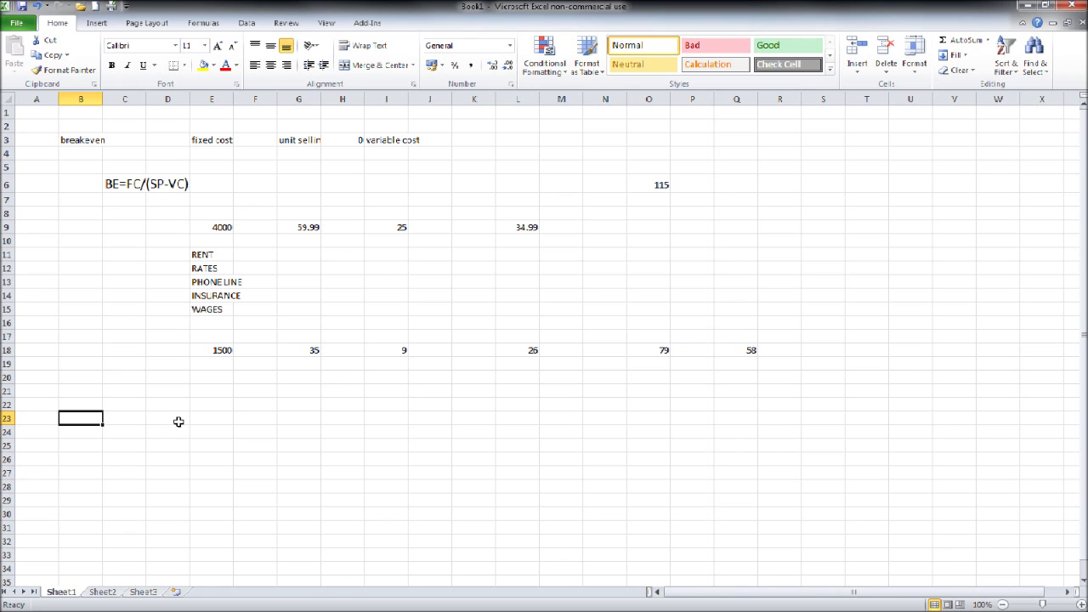
Label B23 as BE and enter the heading Fixed cost in E23.
text(BE)
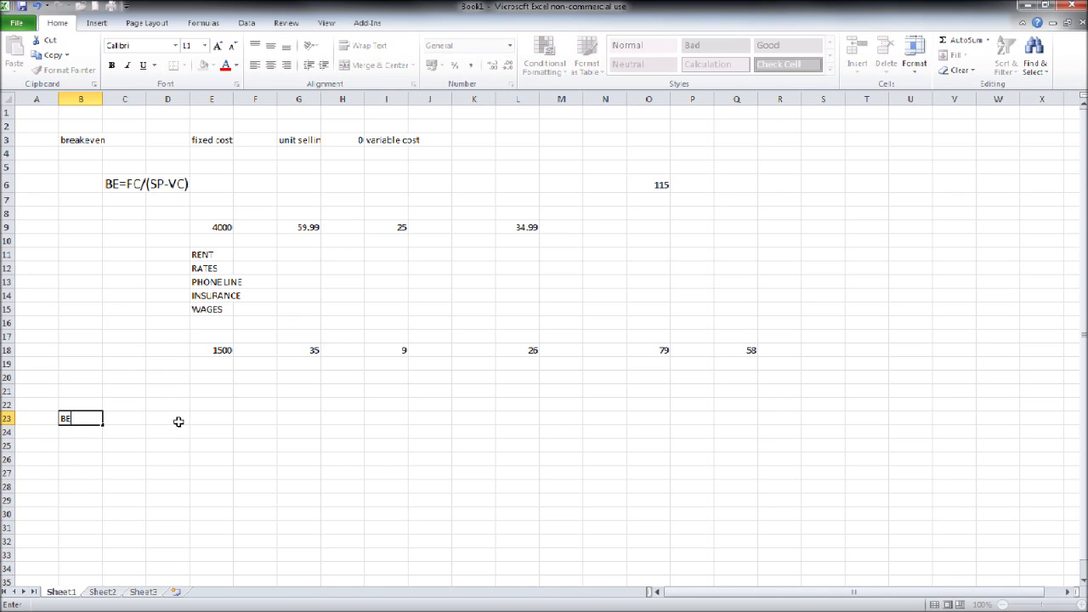
click(178, 422)
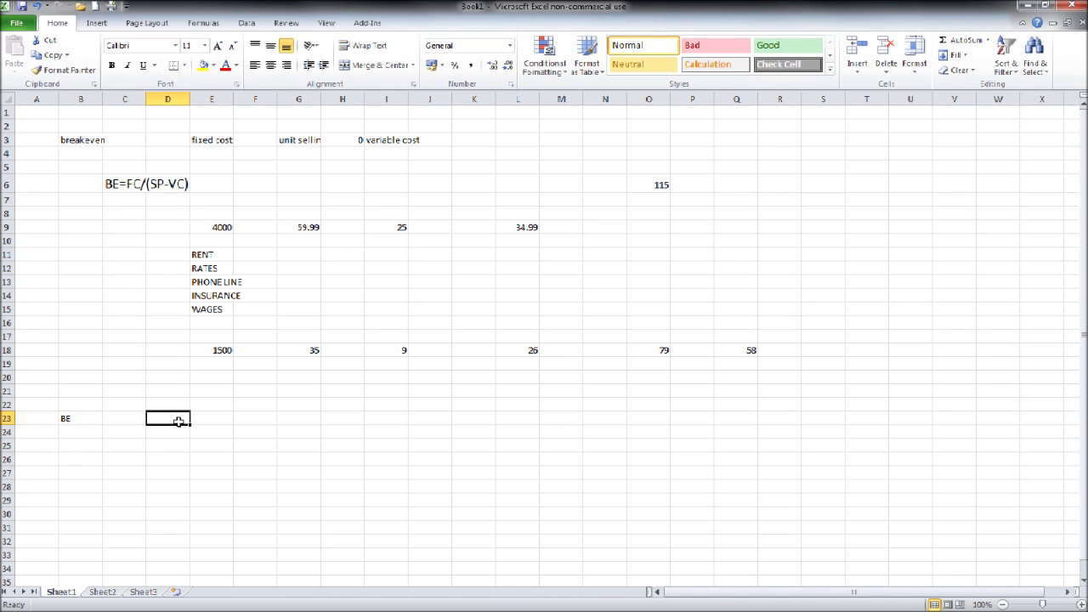
key(Right)
text(F)
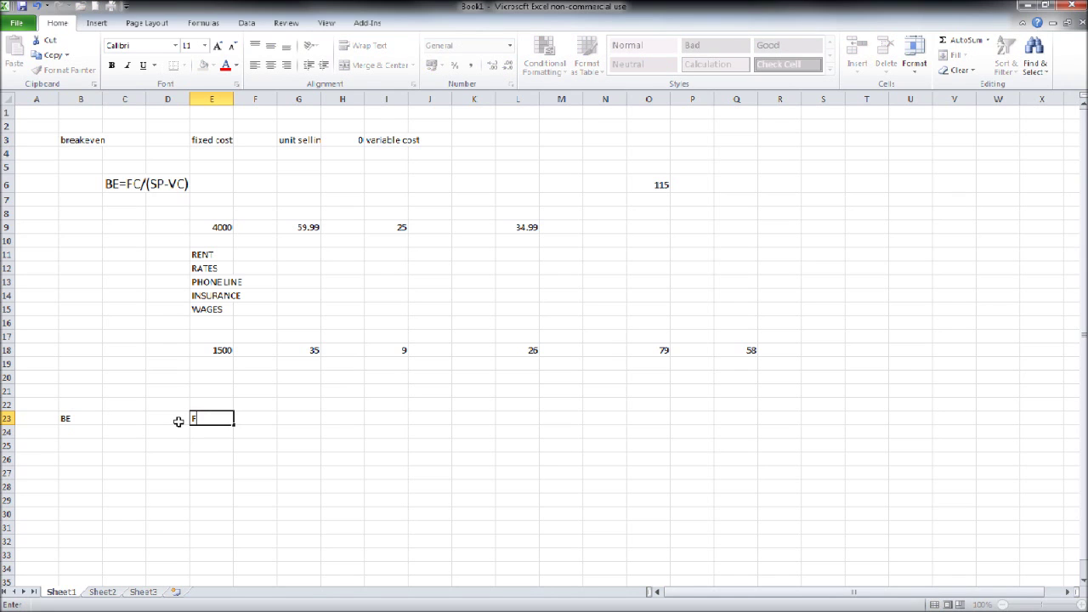
text(ixed cost)
key(Right)
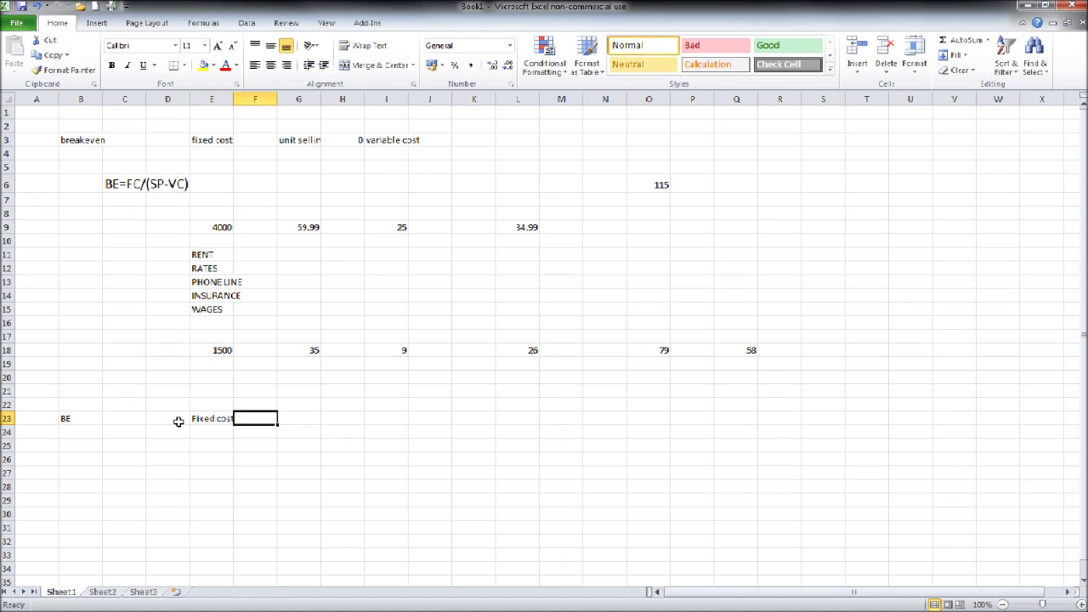
Add the headings price per hour in G23 and variable cost in I23.
key(Right)
text(p)
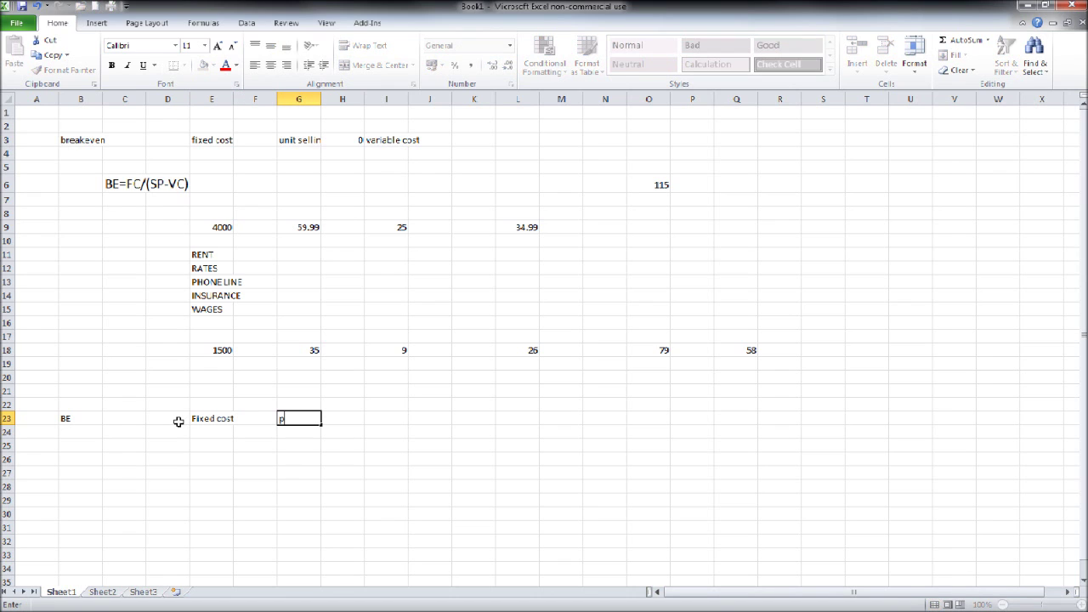
text(rice per hour)
key(Right)
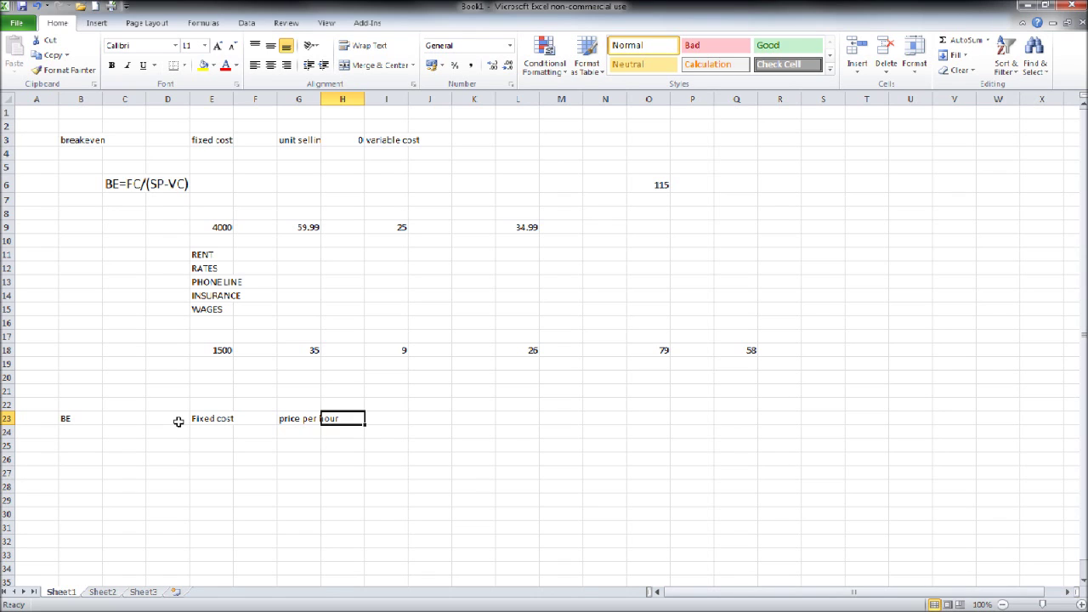
key(Tab)
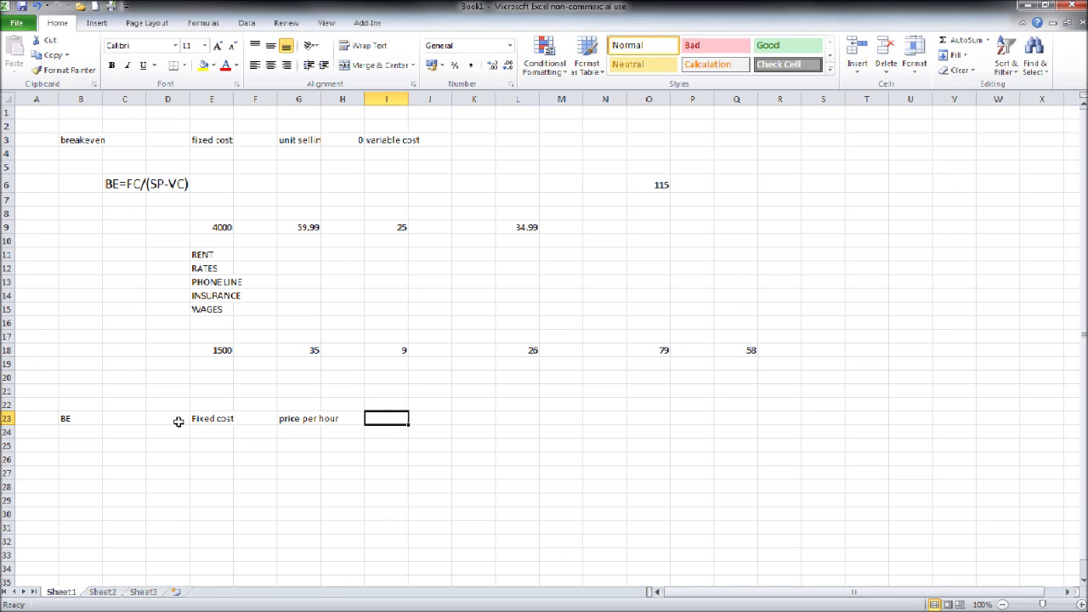
text(v)
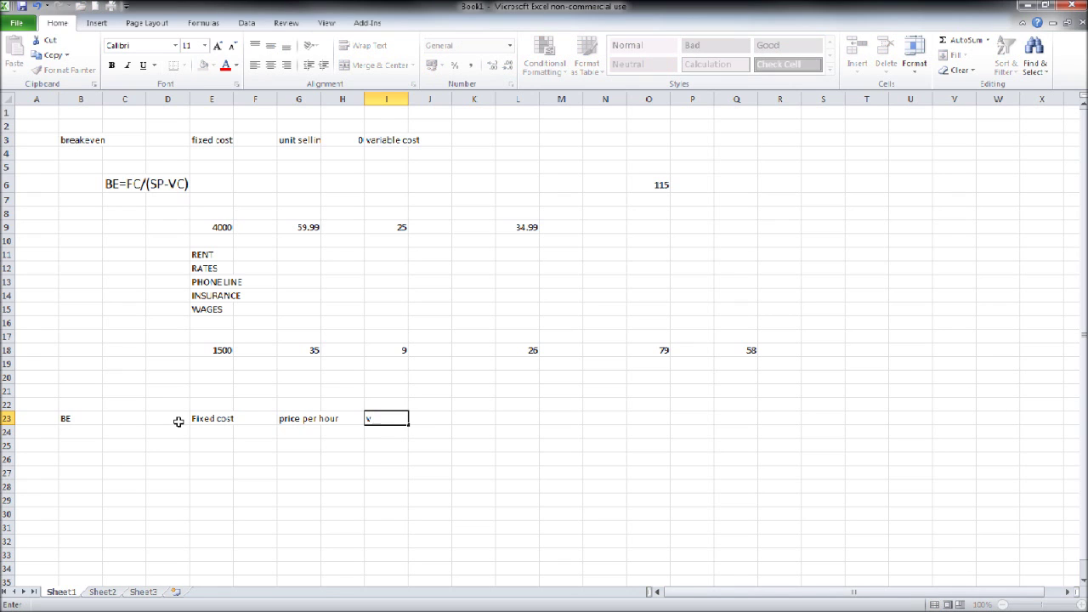
text(ariable cost)
key(Return)
key(Up)
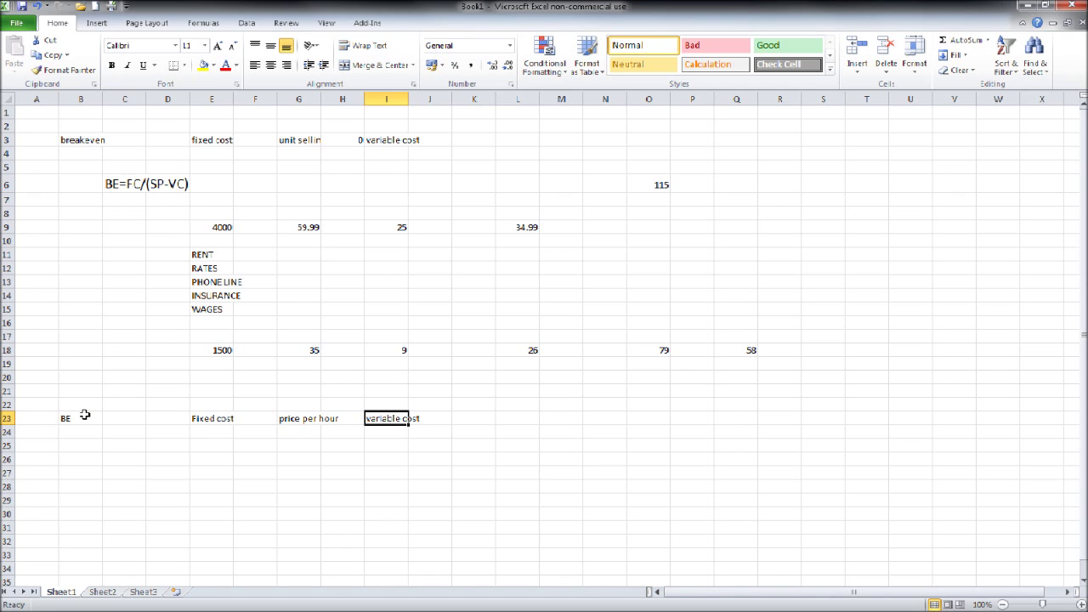
Enter the fixed cost of 1200 in cell E25.
click(222, 442)
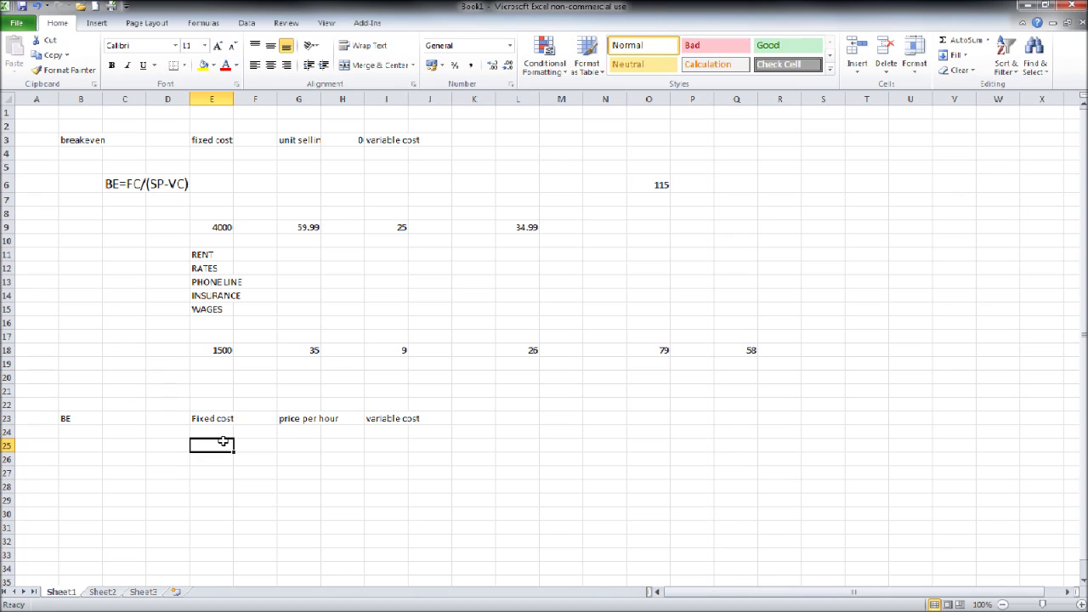
text(1200)
key(Return)
key(Return)
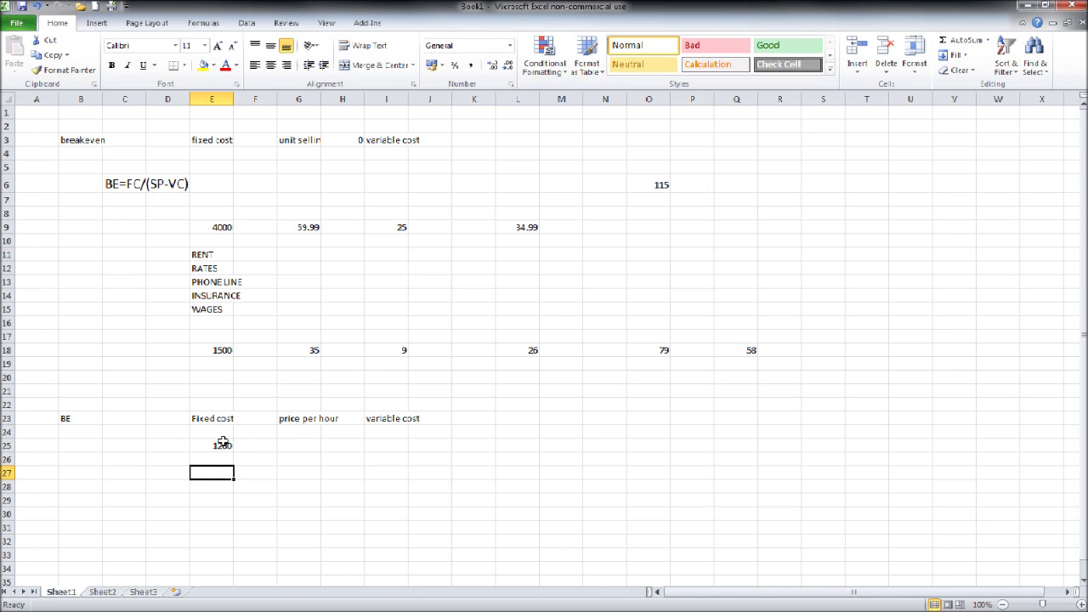
List the fixed cost items van, rent, insurance and power in E27:E30.
text(var)
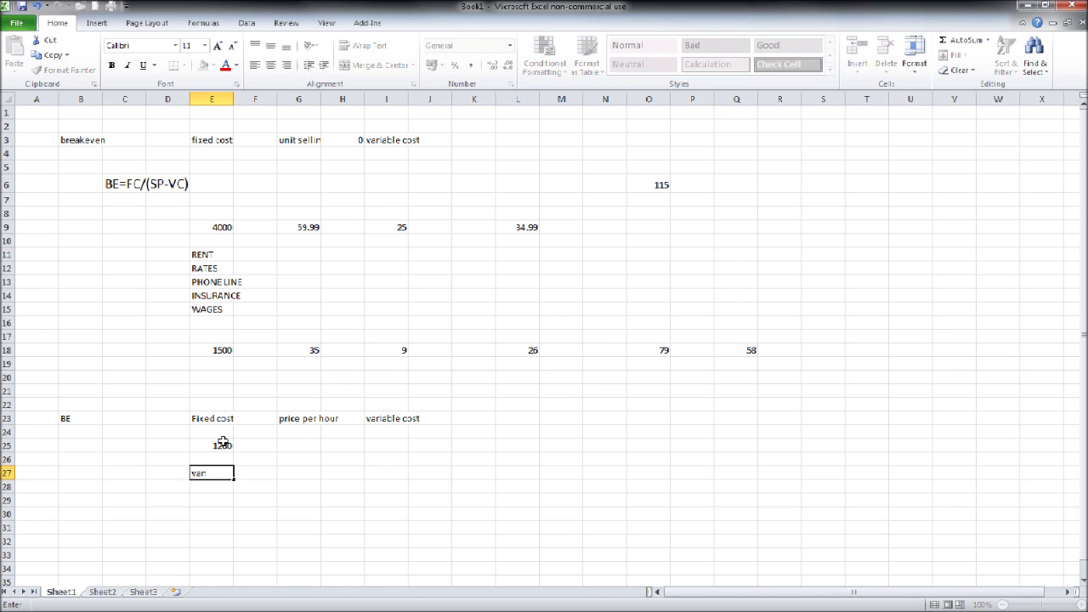
key(Return)
text(rent)
key(Return)
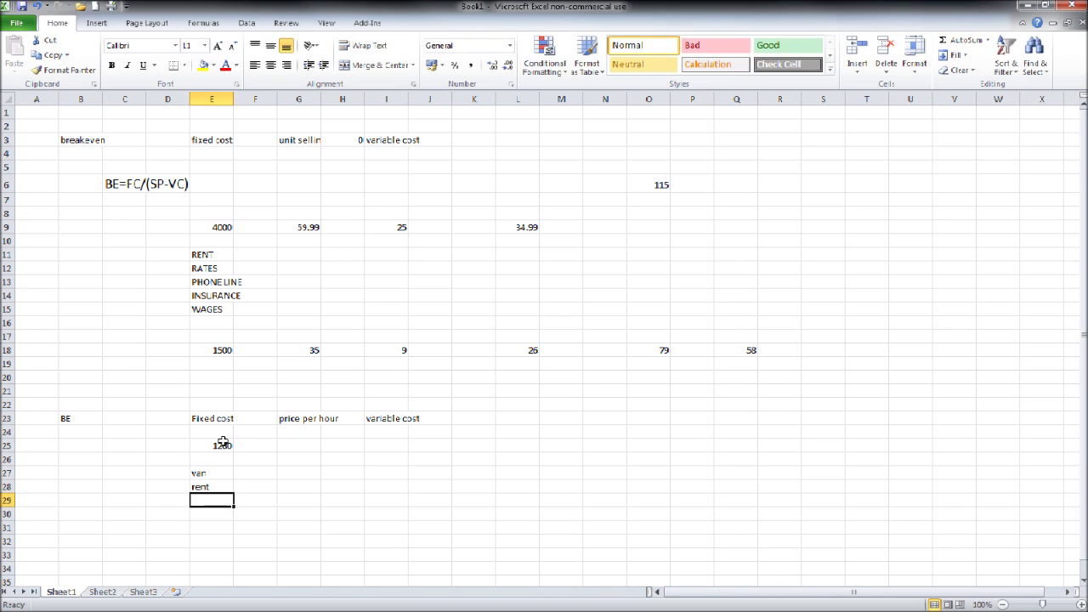
text(insur)
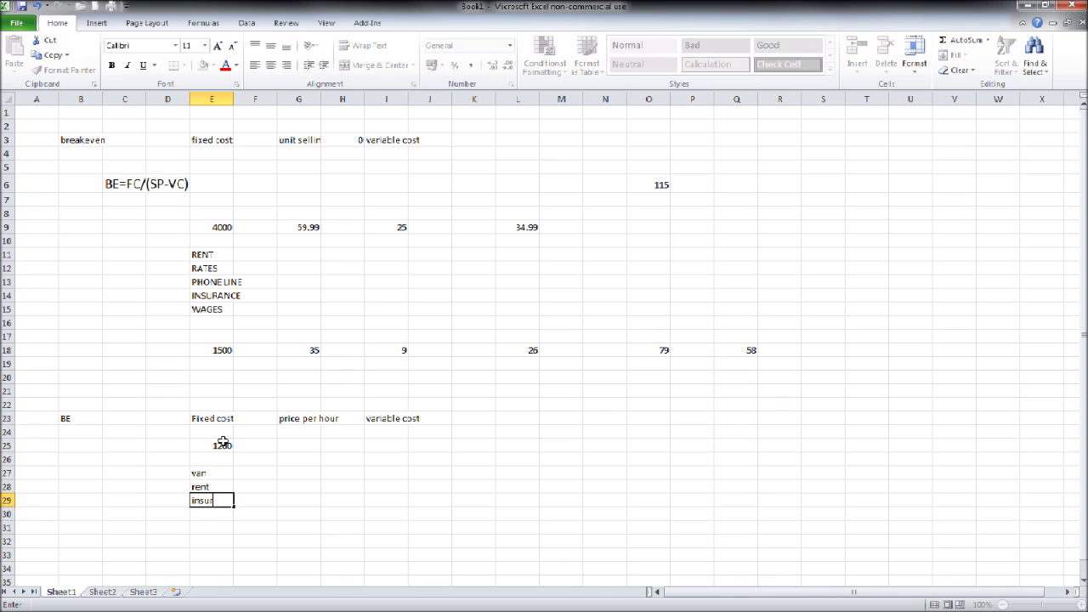
text(ance)
key(Return)
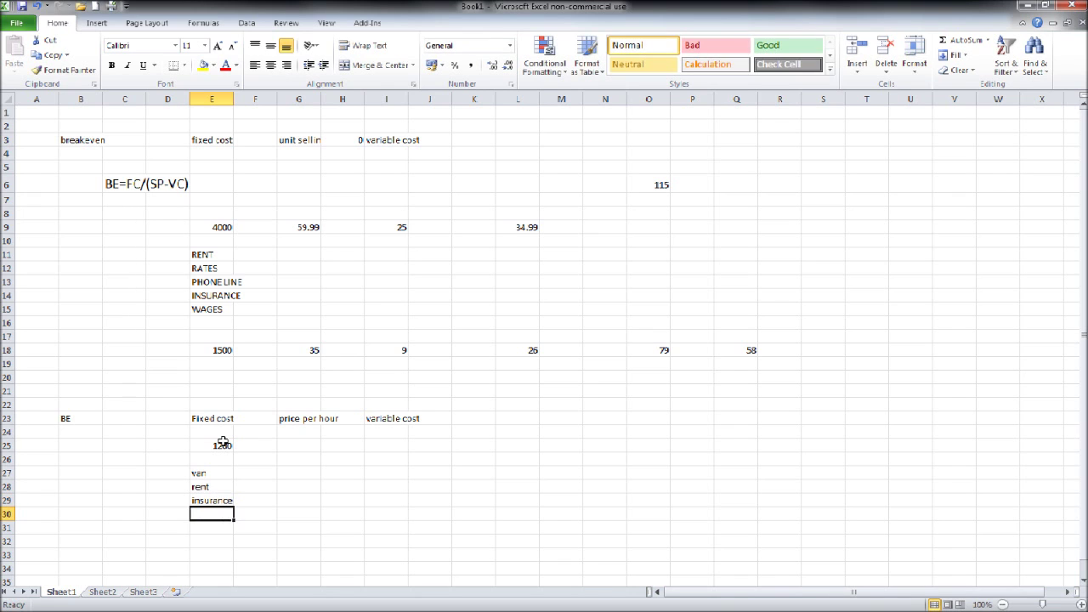
text(power)
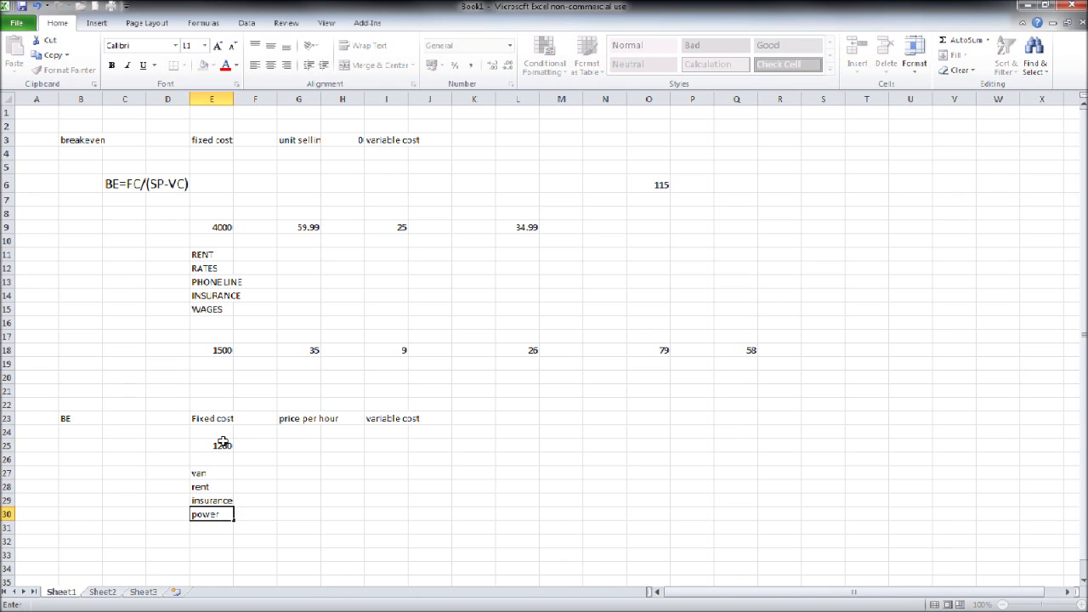
key(Return)
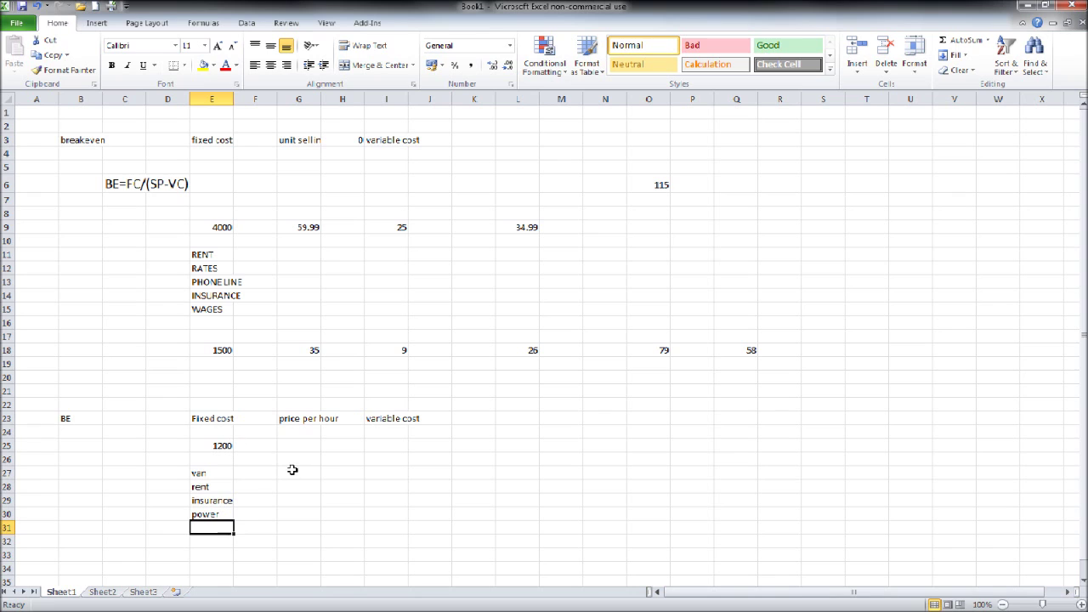
Enter 35 as the price per hour in cell G25.
click(302, 448)
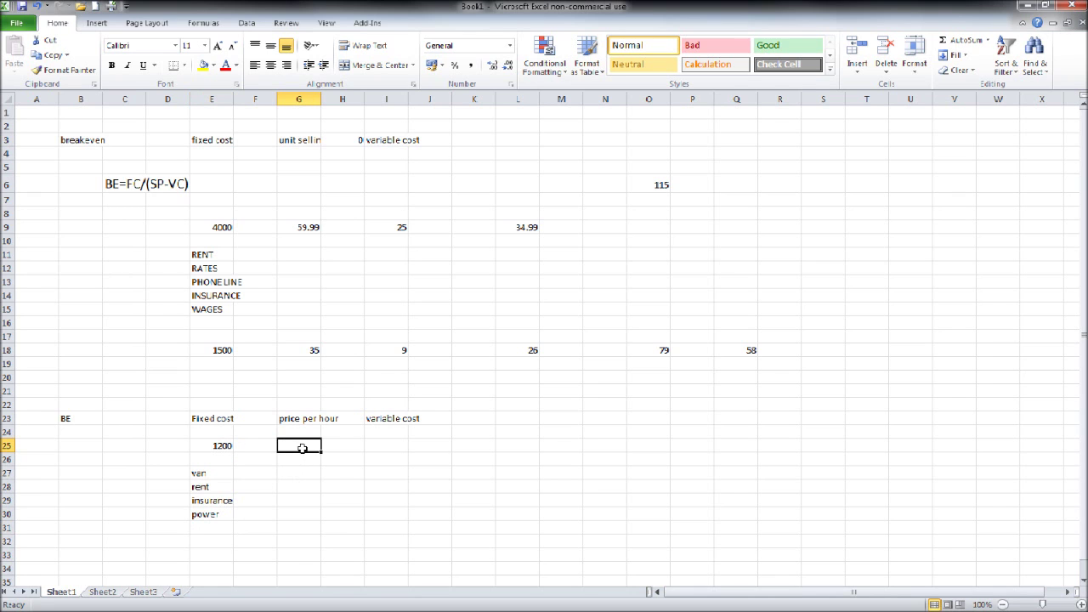
text(35)
key(Return)
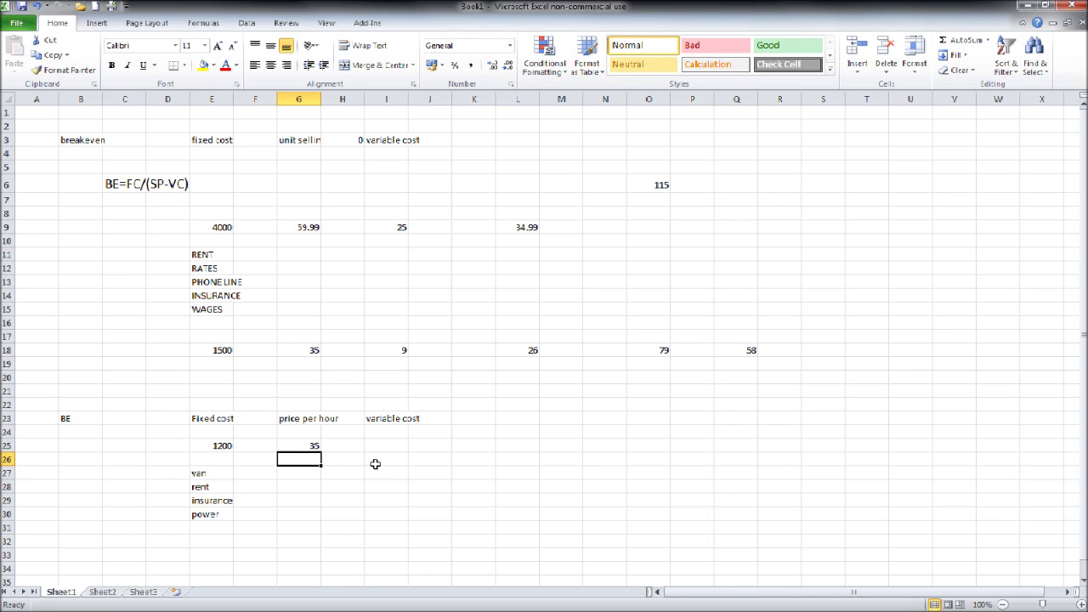
Check the old variable cost in I4, then return to cell I25.
click(393, 446)
click(394, 473)
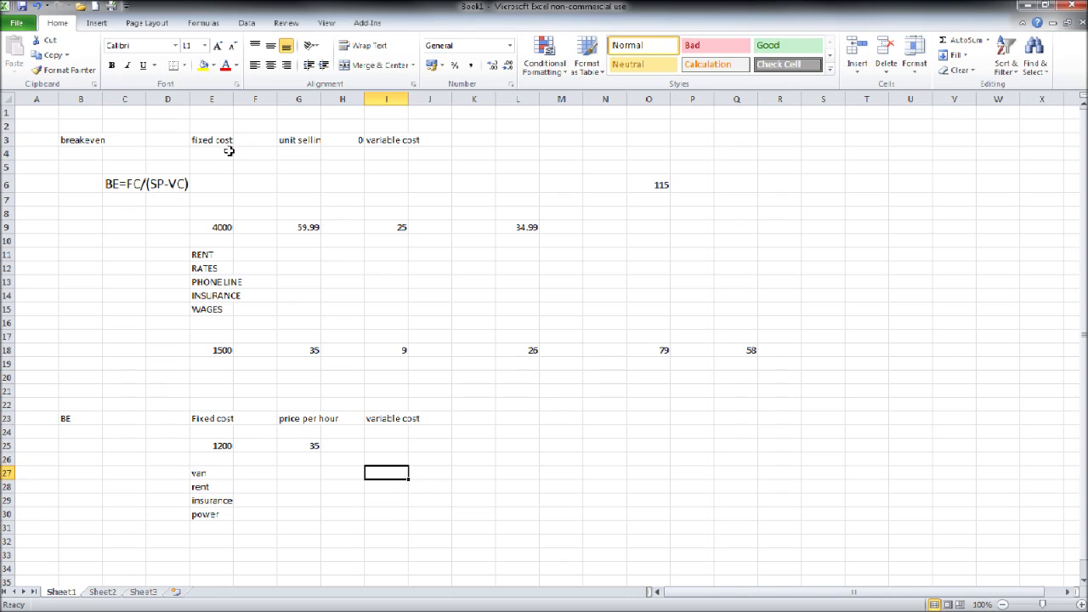
click(380, 152)
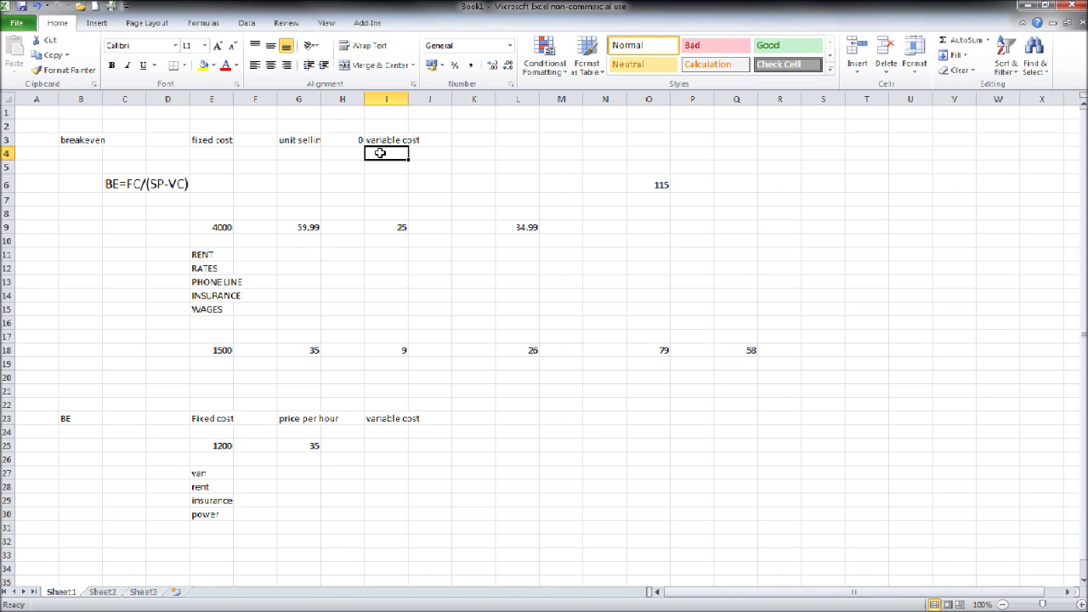
click(401, 442)
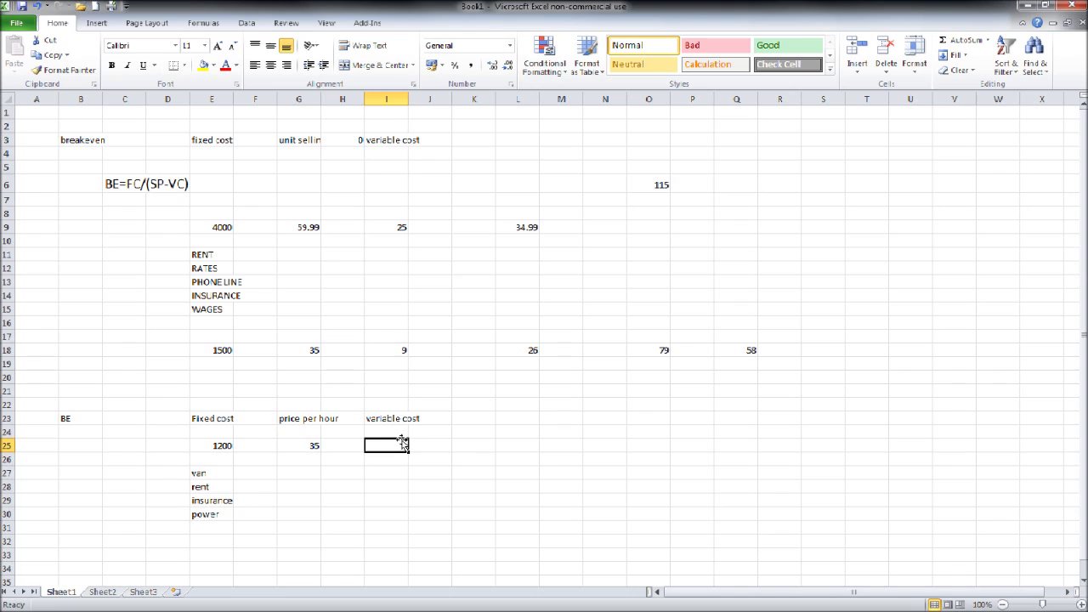
Enter fuel in I26 and materials in I27 as the variable cost items.
key(Return)
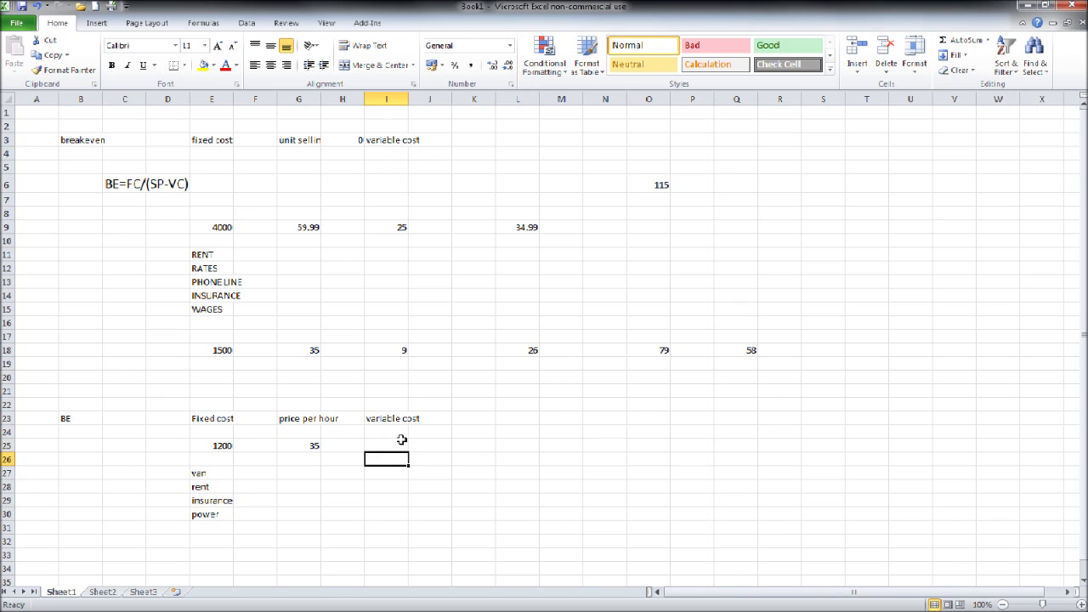
text(fuel)
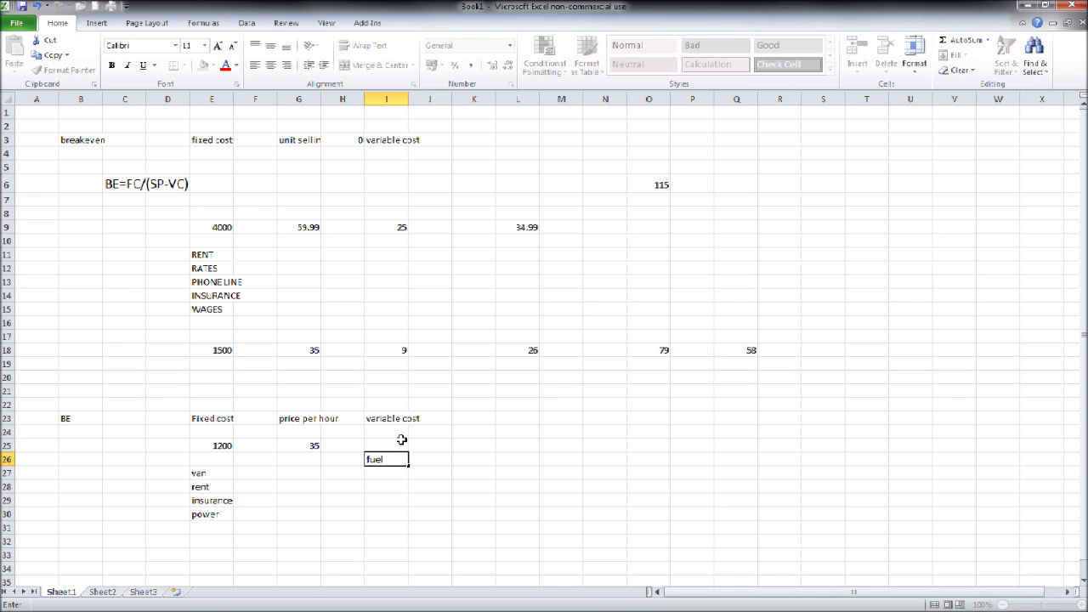
key(Return)
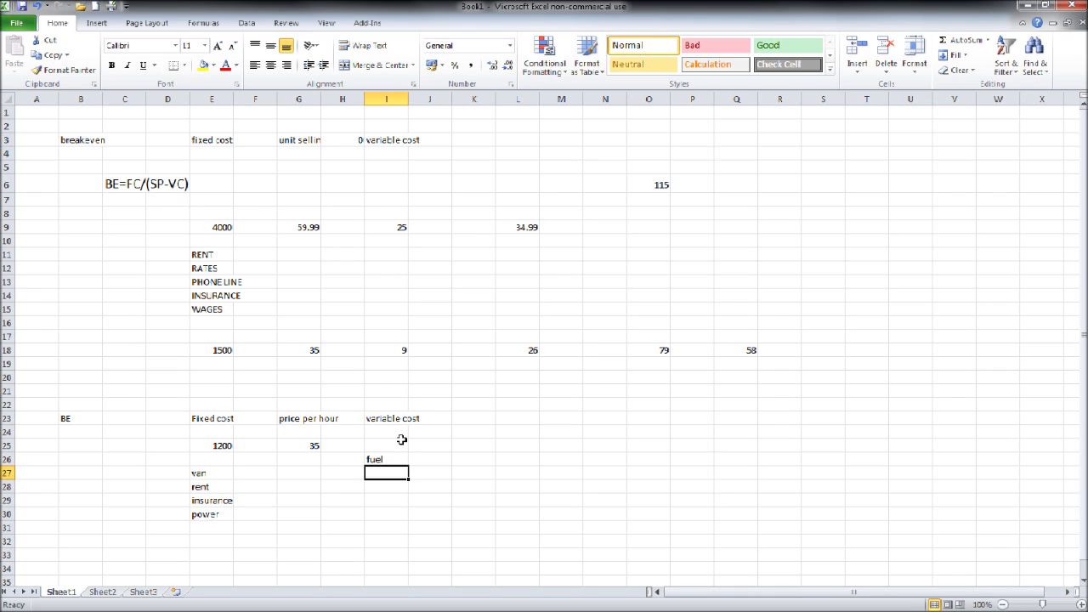
text(mater)
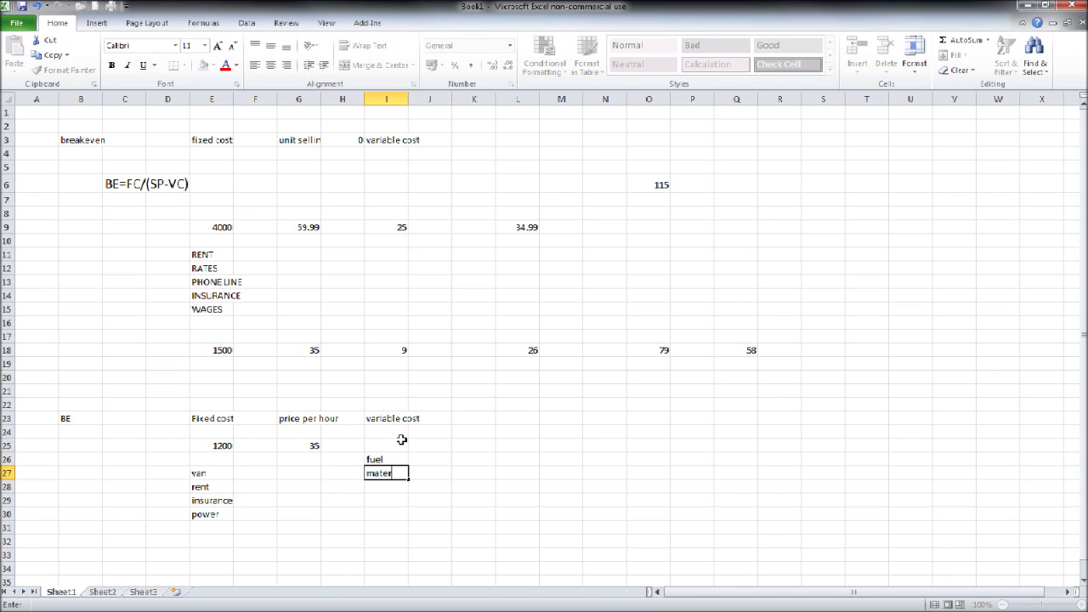
text(ials)
key(Return)
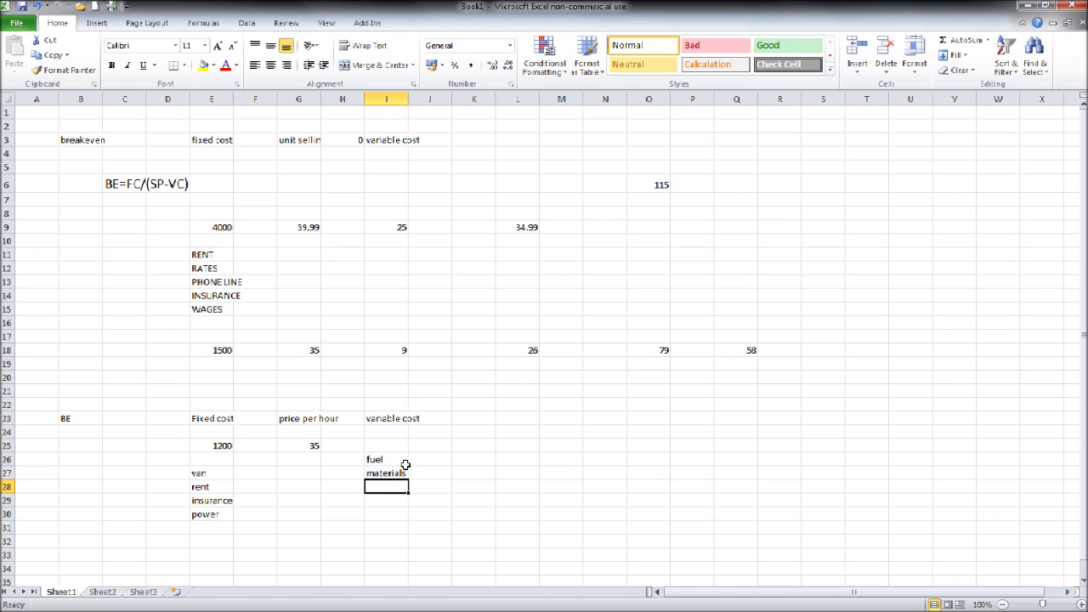
Enter a variable cost of 8 in cell I25.
click(396, 470)
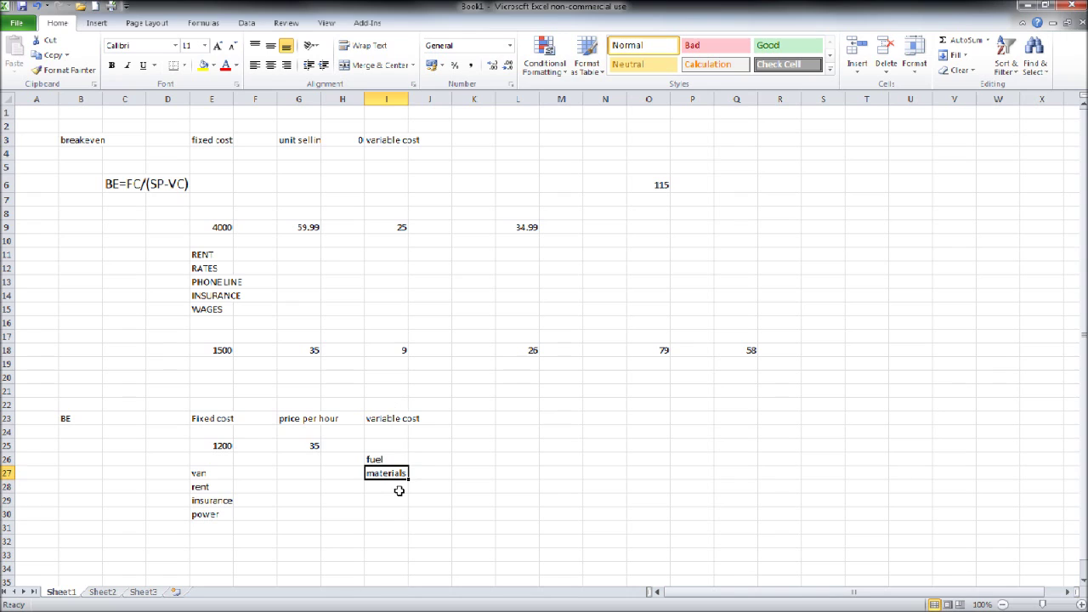
key(Down)
key(Down)
key(Down)
key(Up)
key(Up)
key(Up)
key(Up)
key(Up)
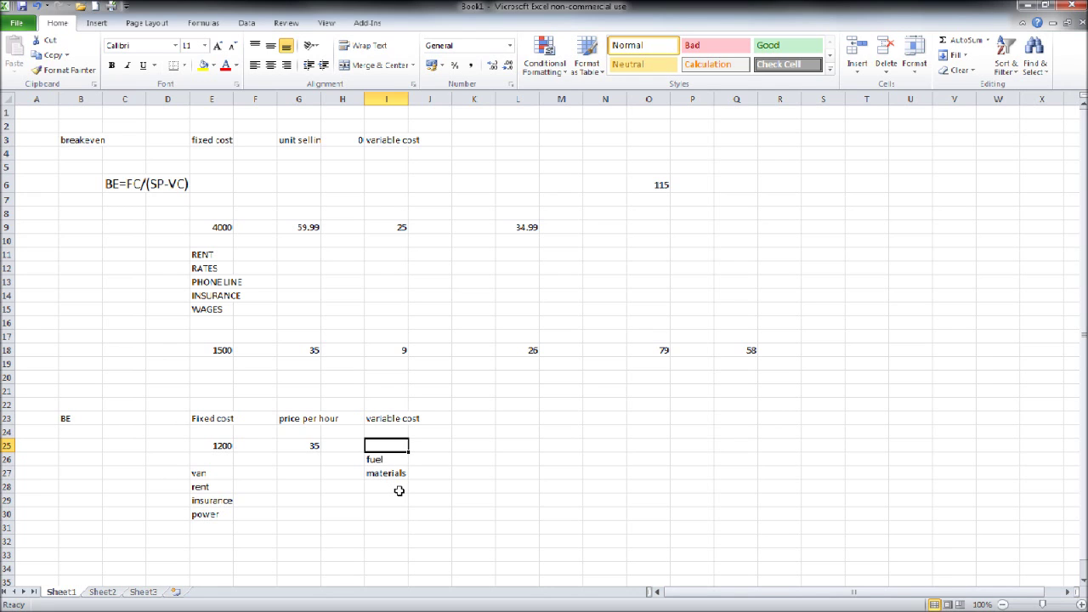
text(8)
key(Return)
Enter the per-hour margin of 27 in cell K25.
key(Up)
key(Right)
key(Right)
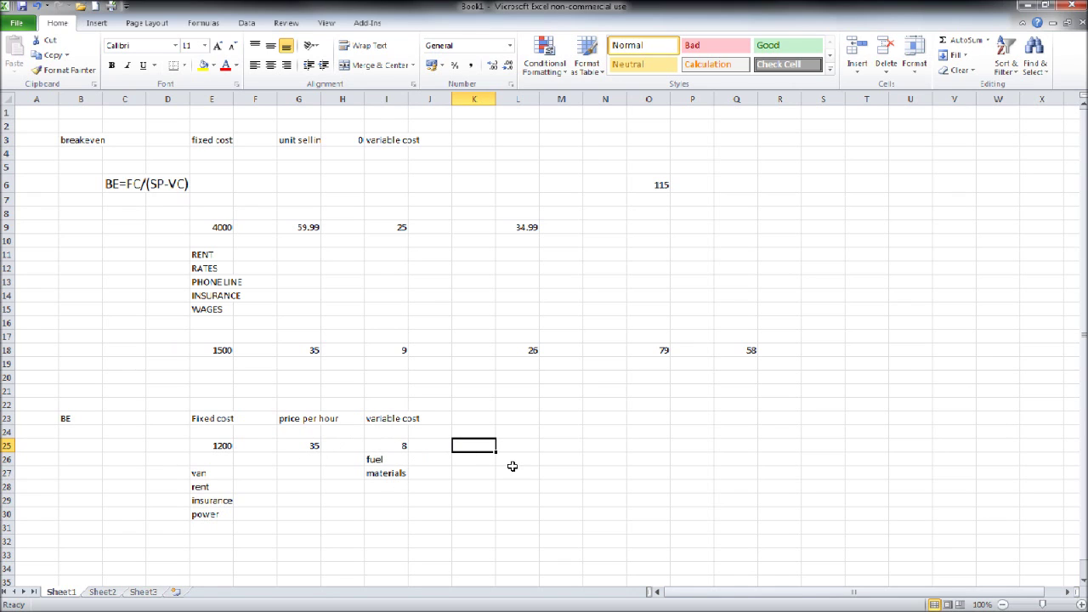
text(27)
key(Return)
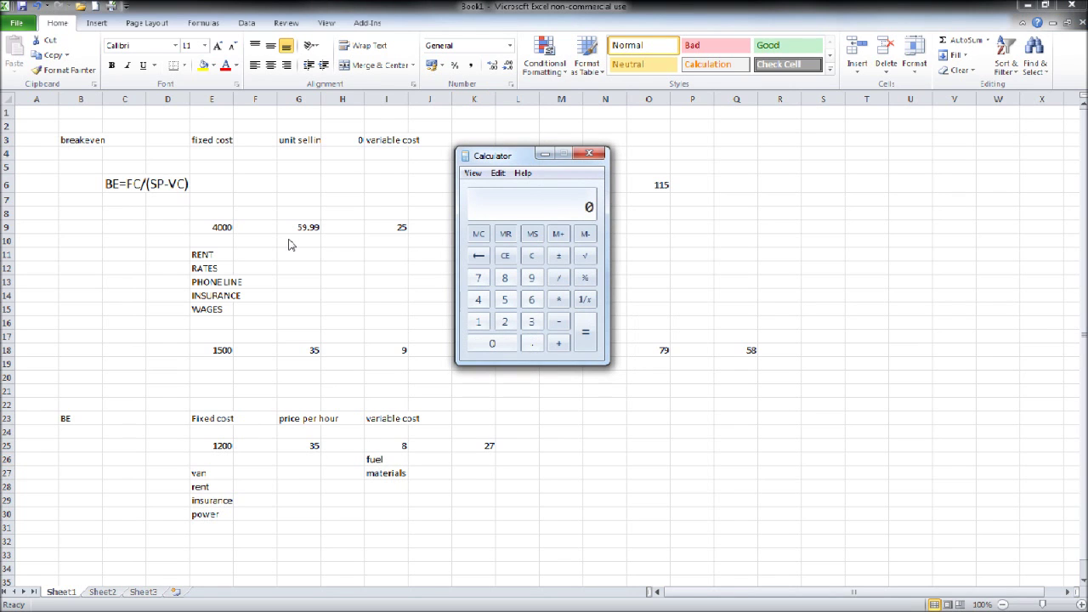
Compute 1200 / 27 in Windows Calculator, then close it.
text(1200)
key(slash)
text(27)
key(Return)
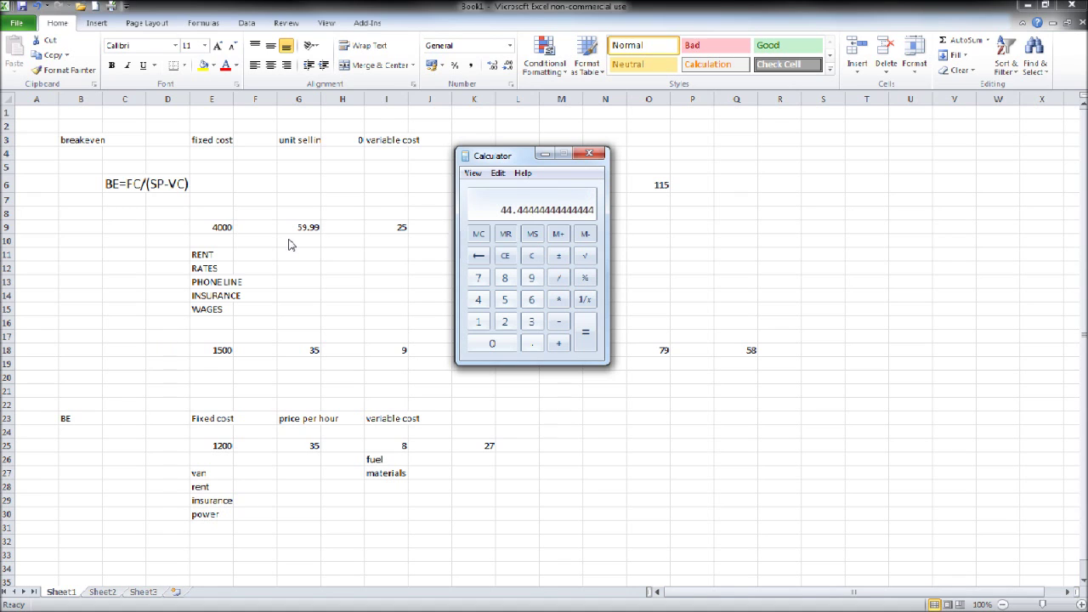
click(589, 154)
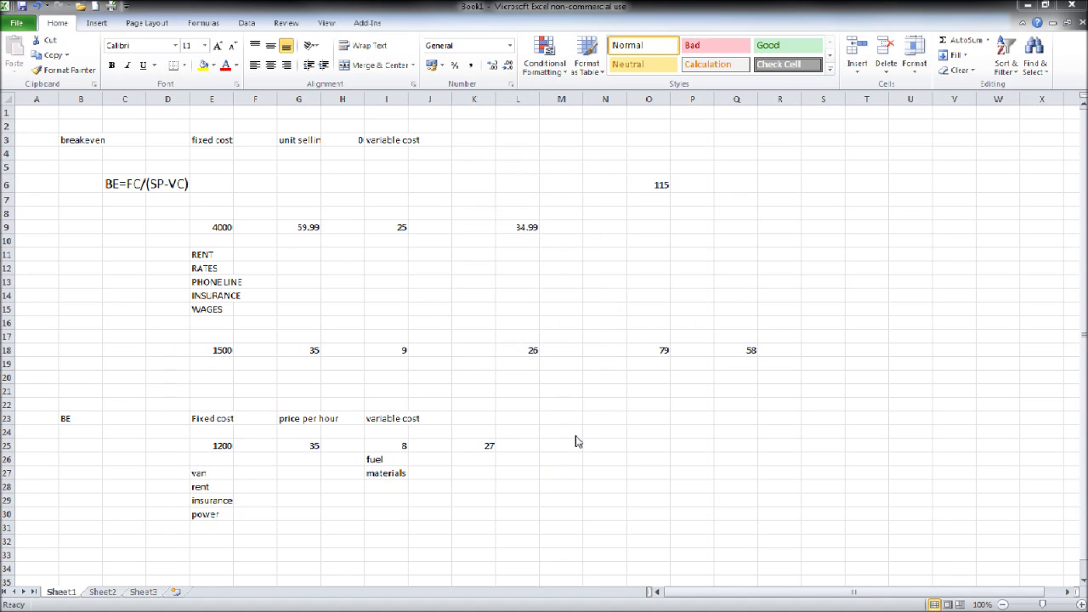
Enter 44.4 as the break-even hours in cell M25.
click(576, 442)
text(44.)
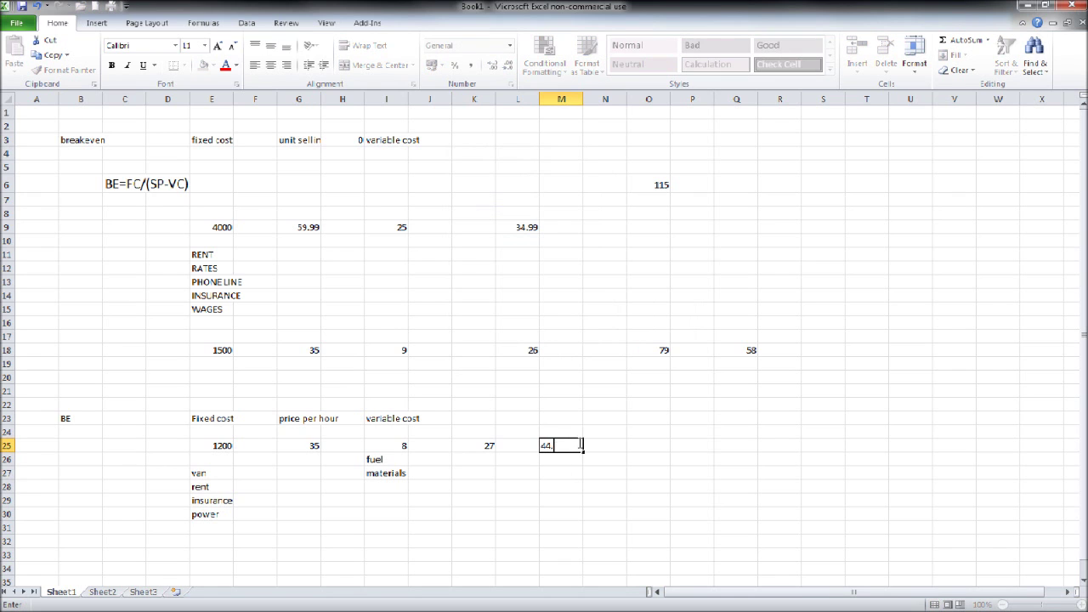
text(4)
key(Return)
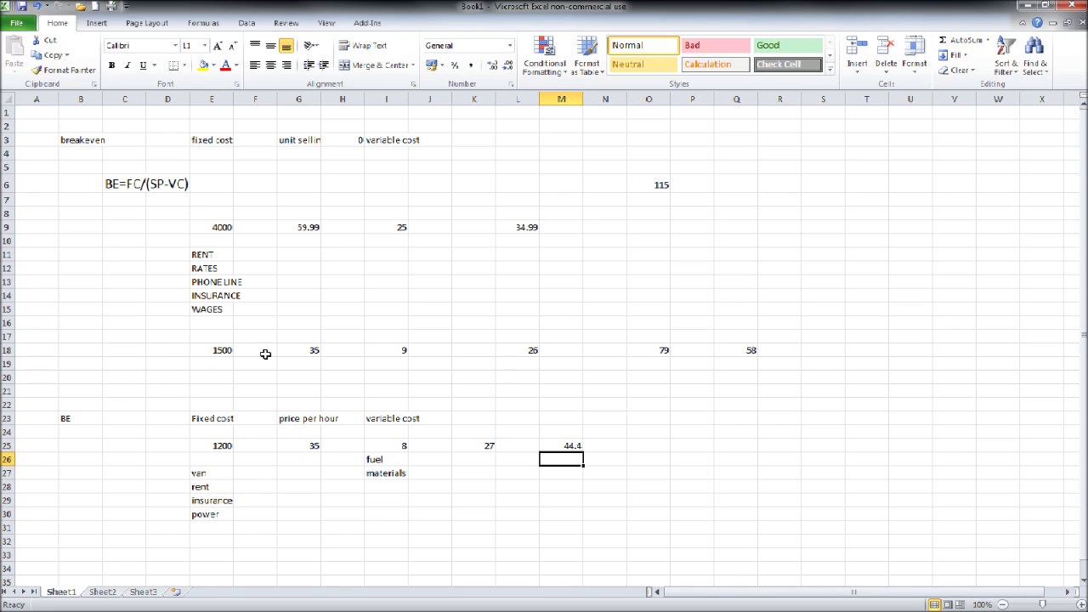
drag(219, 250, 214, 309)
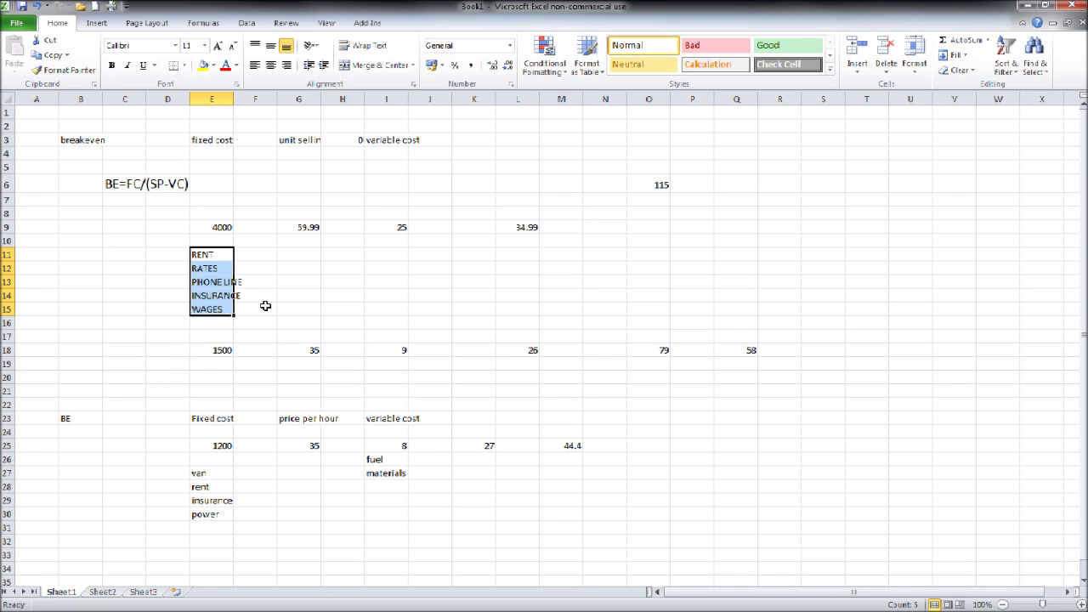
click(266, 306)
click(228, 281)
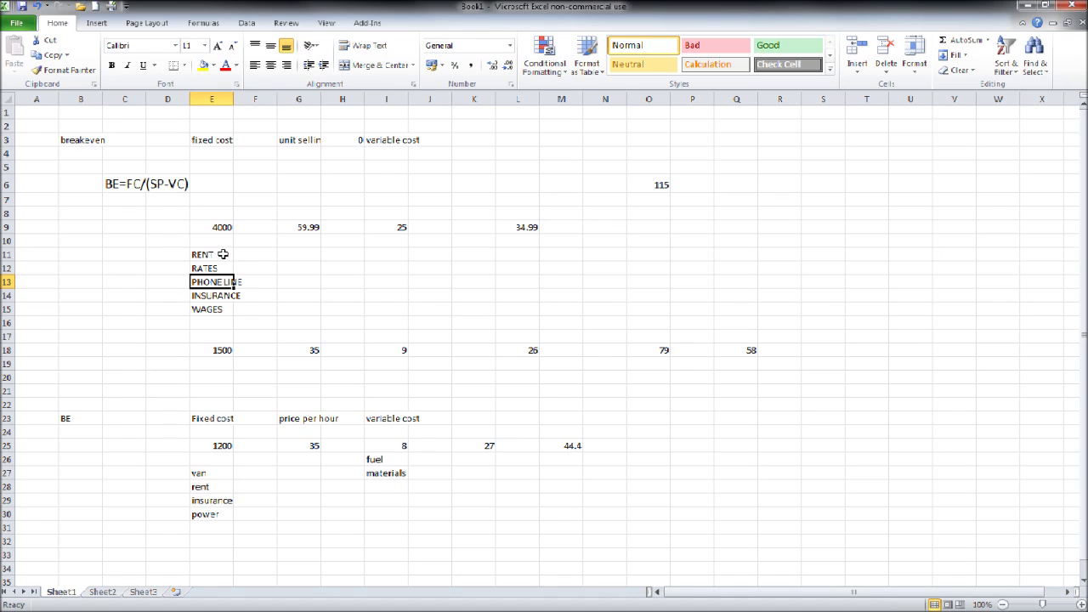
click(223, 254)
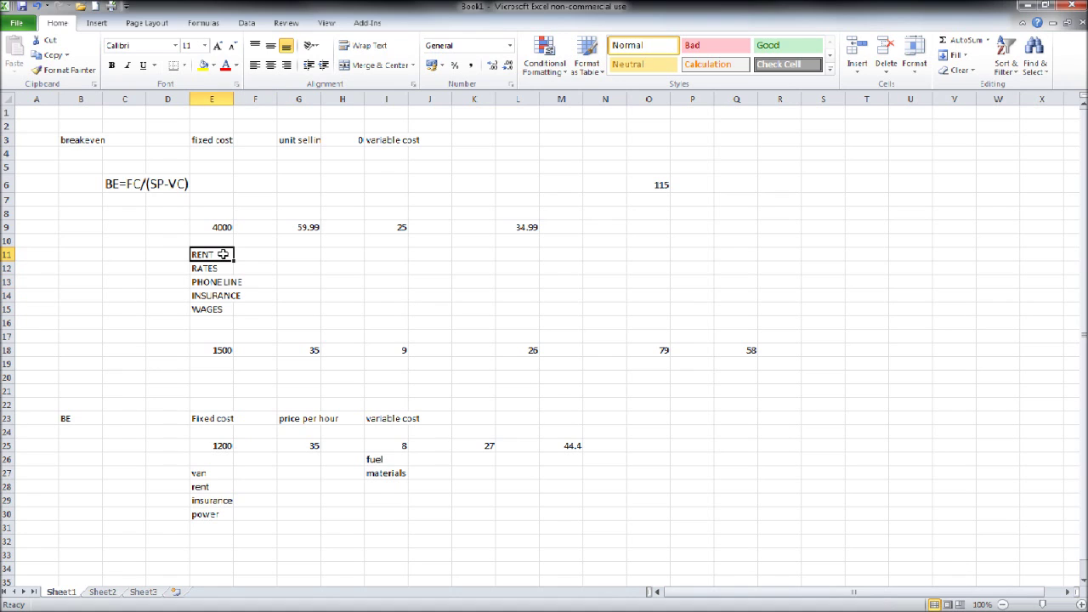
click(226, 308)
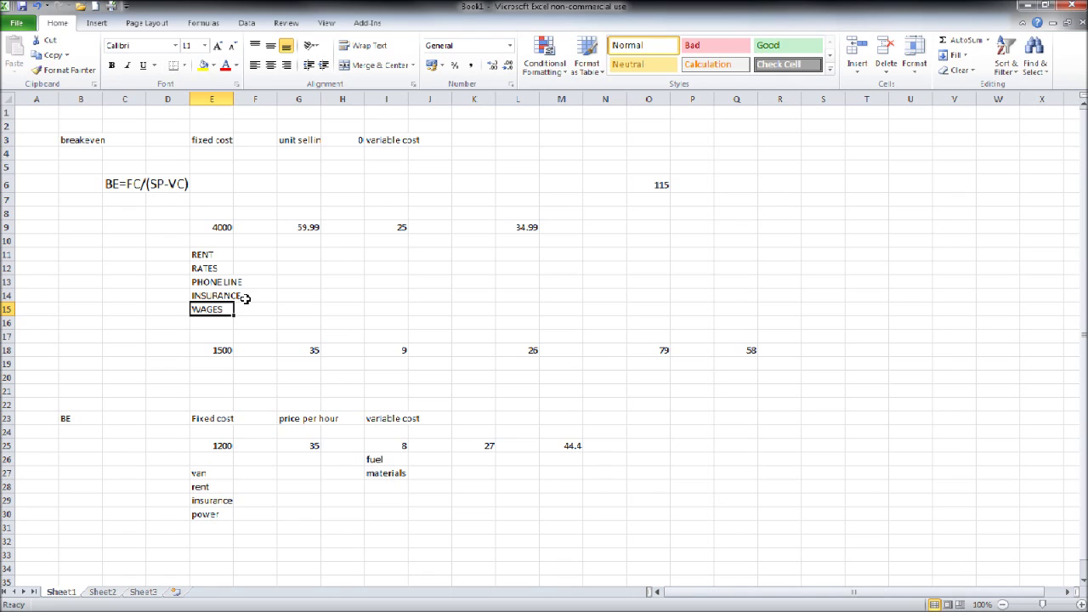
click(207, 254)
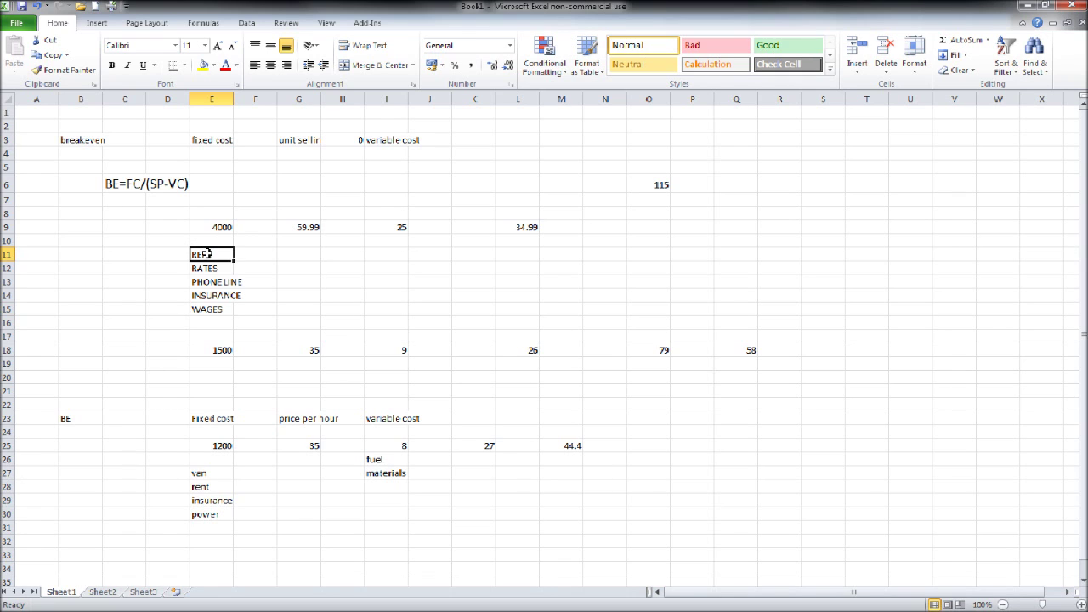
key(Down)
key(Right)
key(Down)
key(Right)
key(Right)
key(Down)
key(Down)
key(Down)
key(Left)
key(Left)
key(Left)
key(Down)
key(Down)
key(Down)
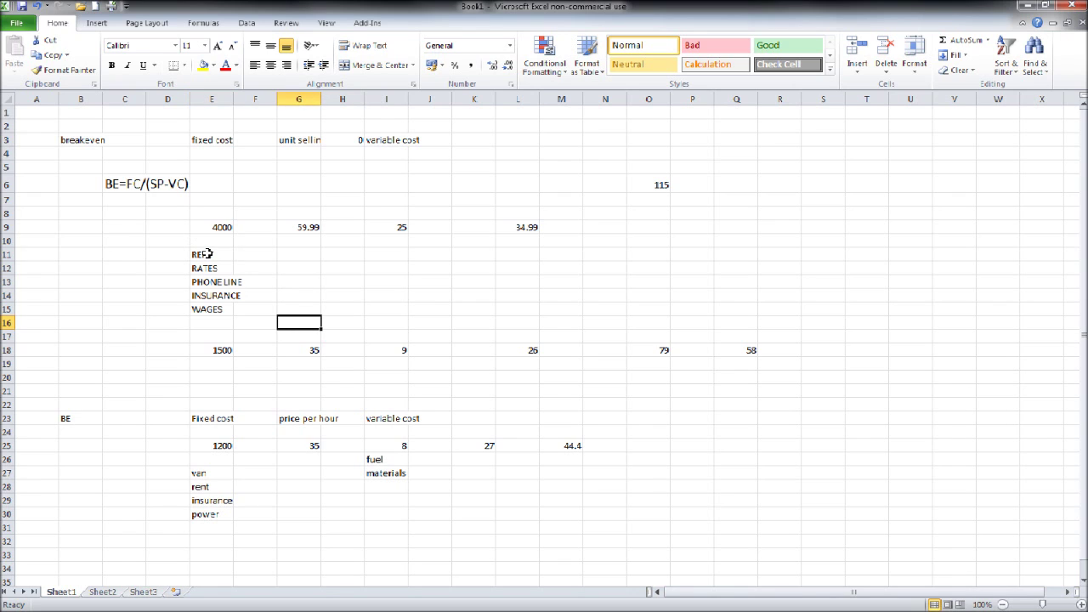
key(Right)
key(Left)
key(Down)
key(Down)
key(Down)
key(Down)
key(Down)
key(Down)
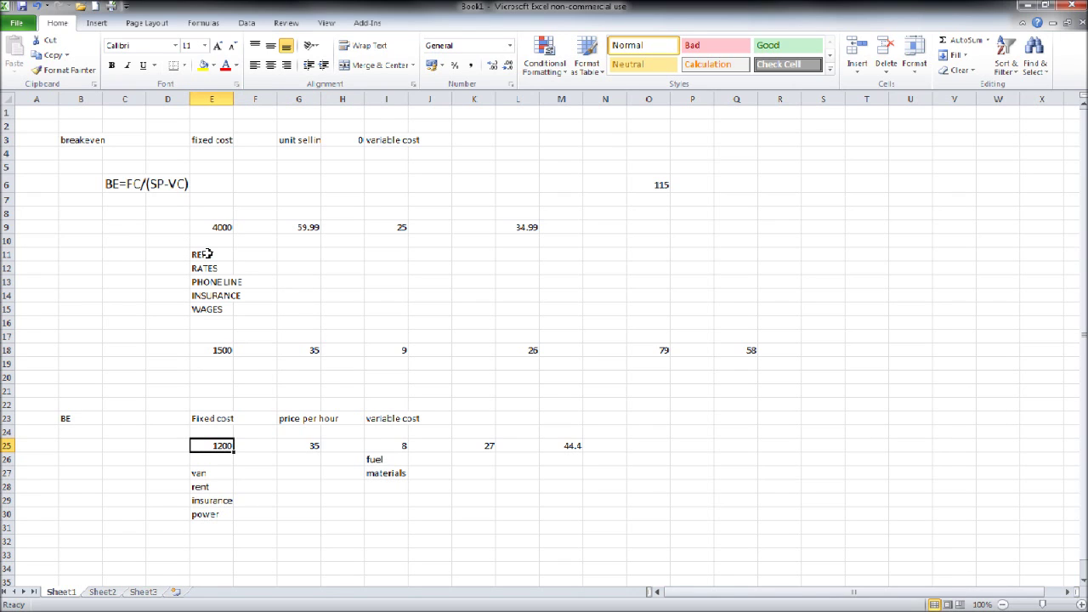
key(Right)
key(Right)
key(Right)
key(Right)
key(Right)
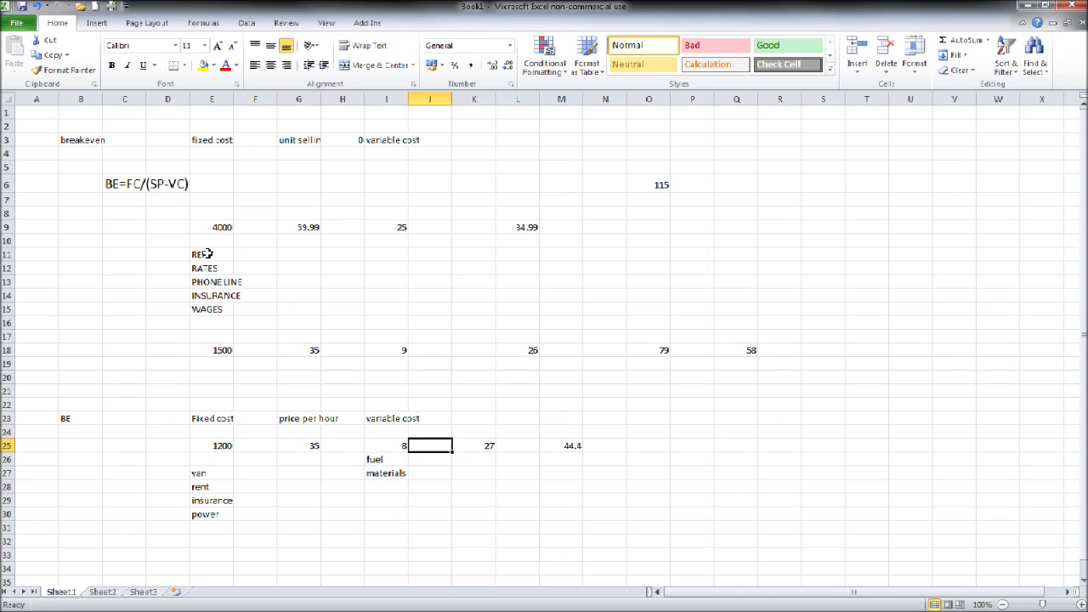
key(Right)
key(Right)
key(Right)
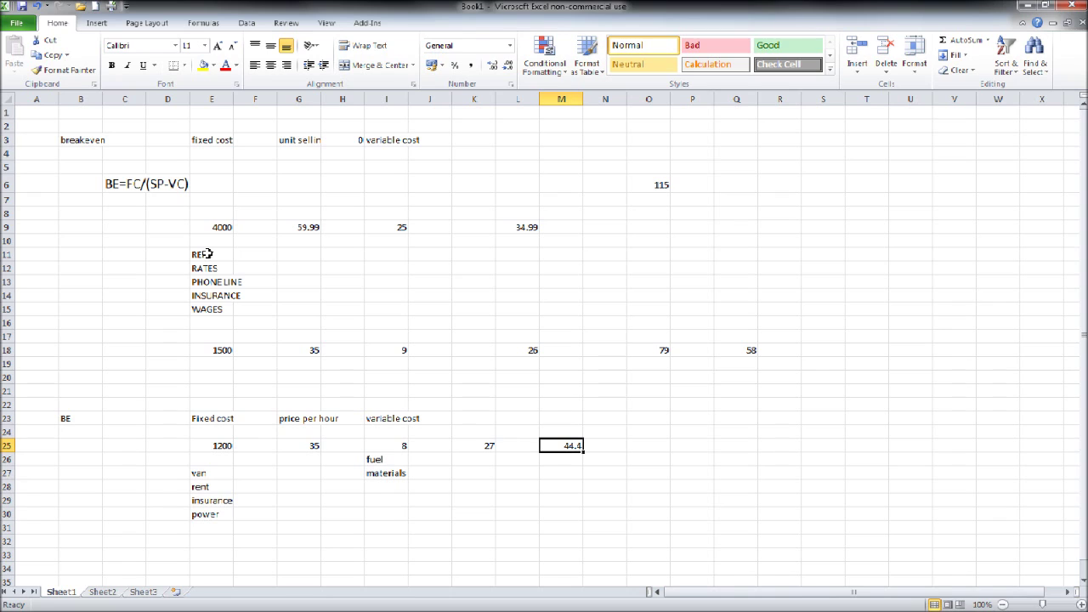
Check the 35 price in G25, then enter 120 in cell O25.
click(299, 446)
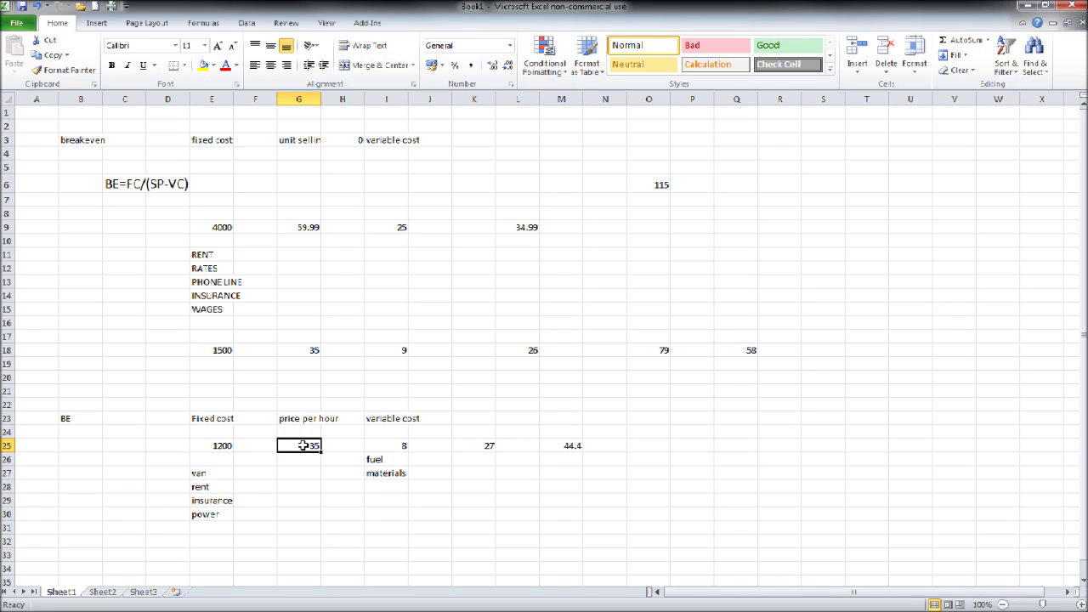
click(615, 445)
text(120)
key(Return)
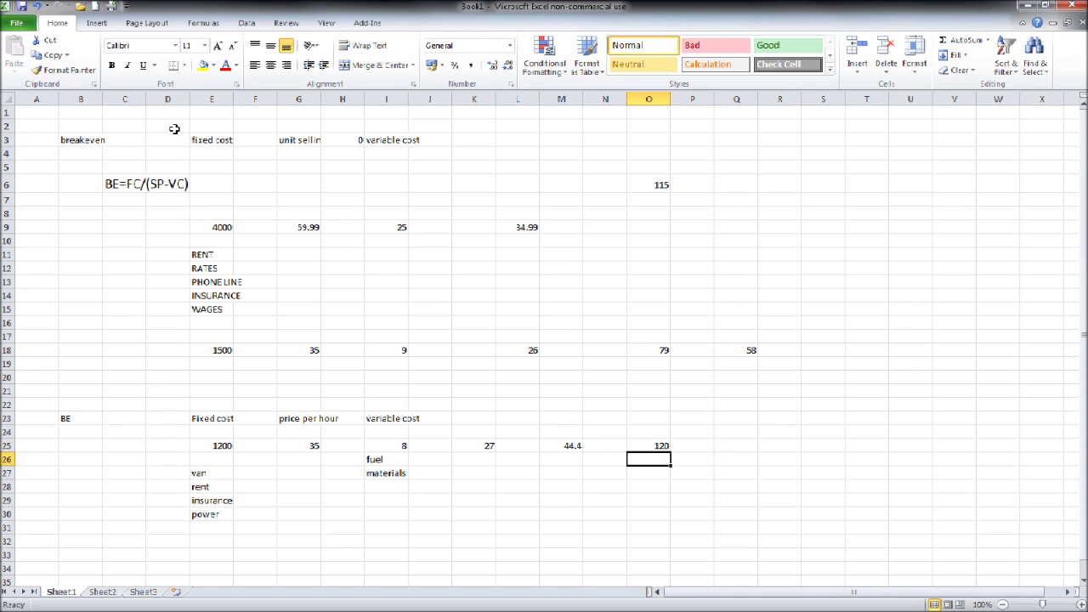